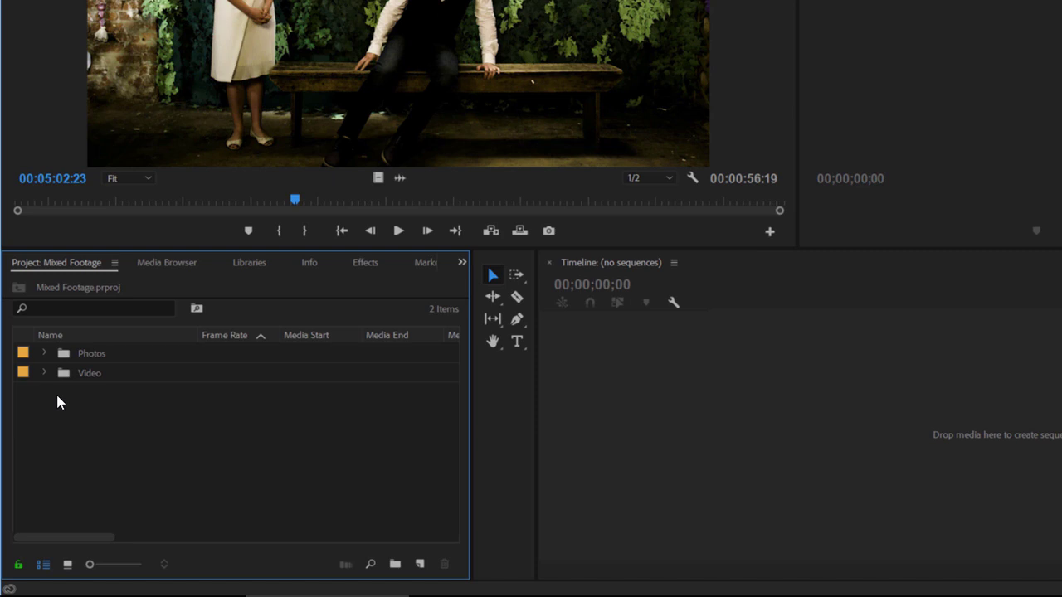
Step: Expand the Video and Photos bins to list the seven MP4 clips and five JPG stills
click(43, 373)
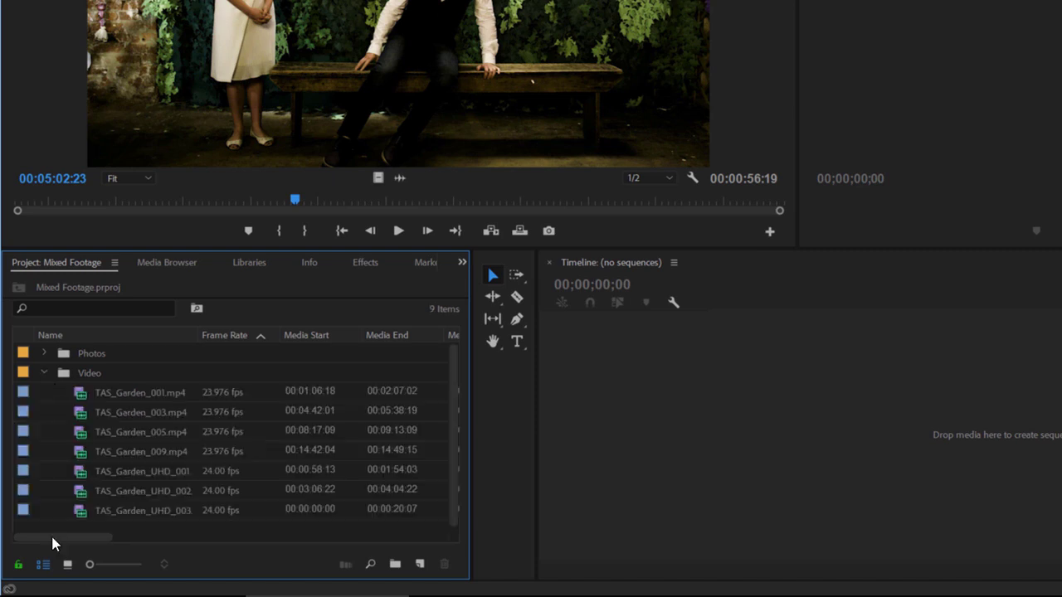
click(44, 353)
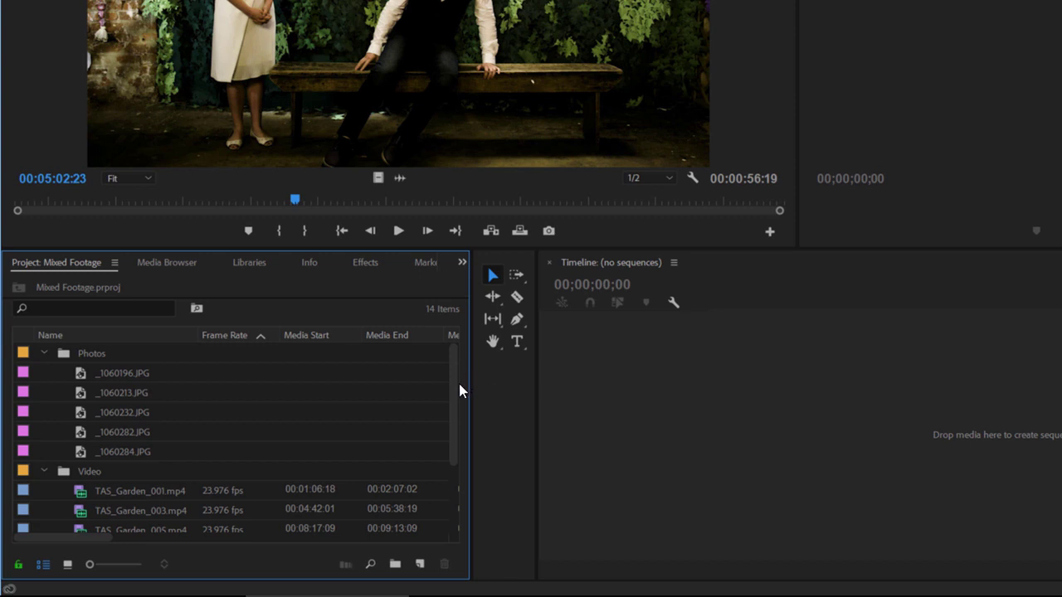
drag(454, 402, 448, 464)
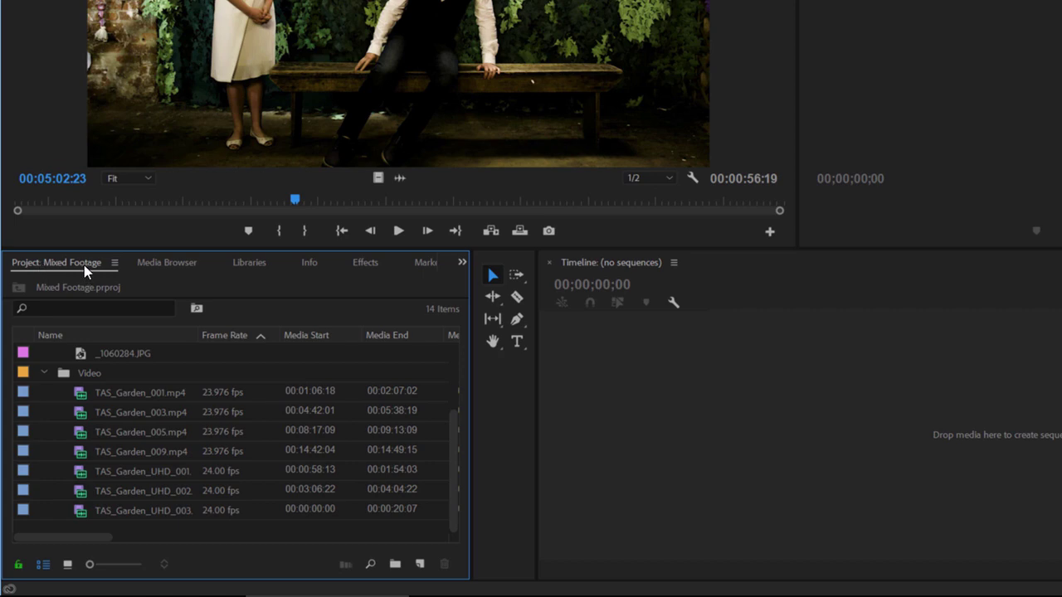
key(grave)
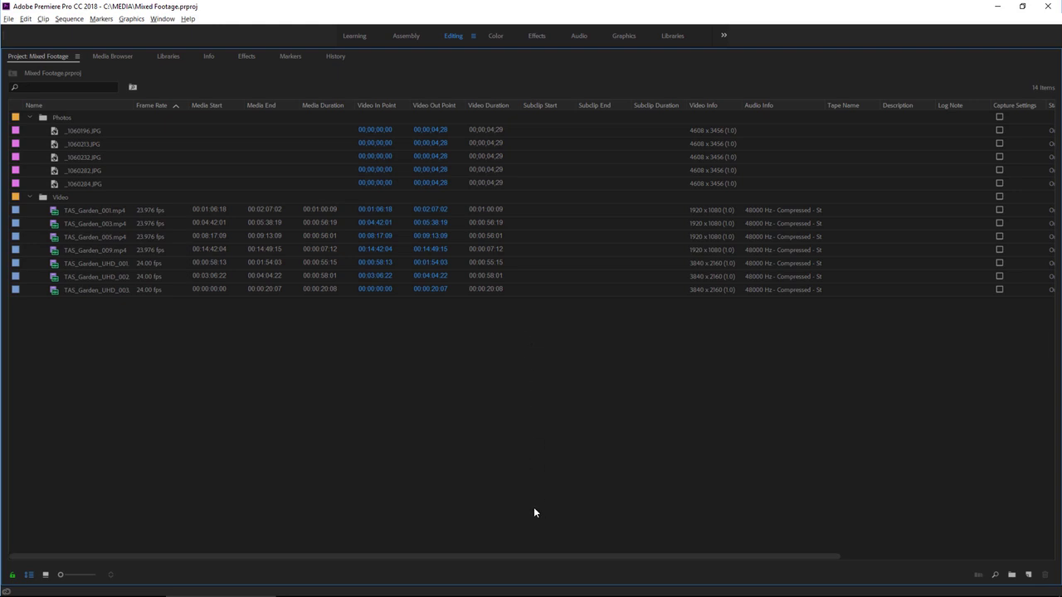
drag(544, 557, 510, 566)
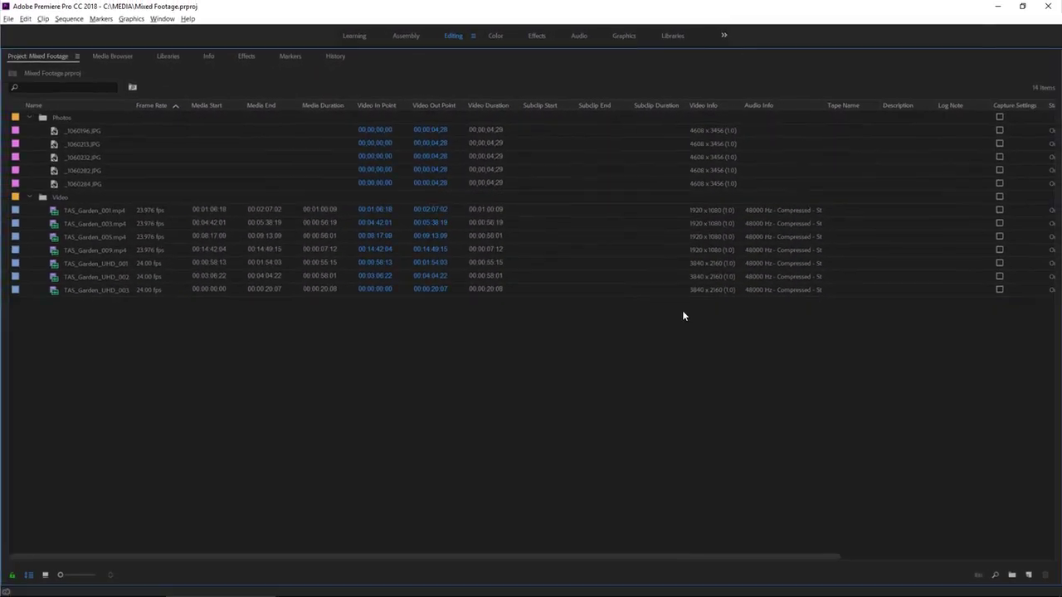
click(1027, 574)
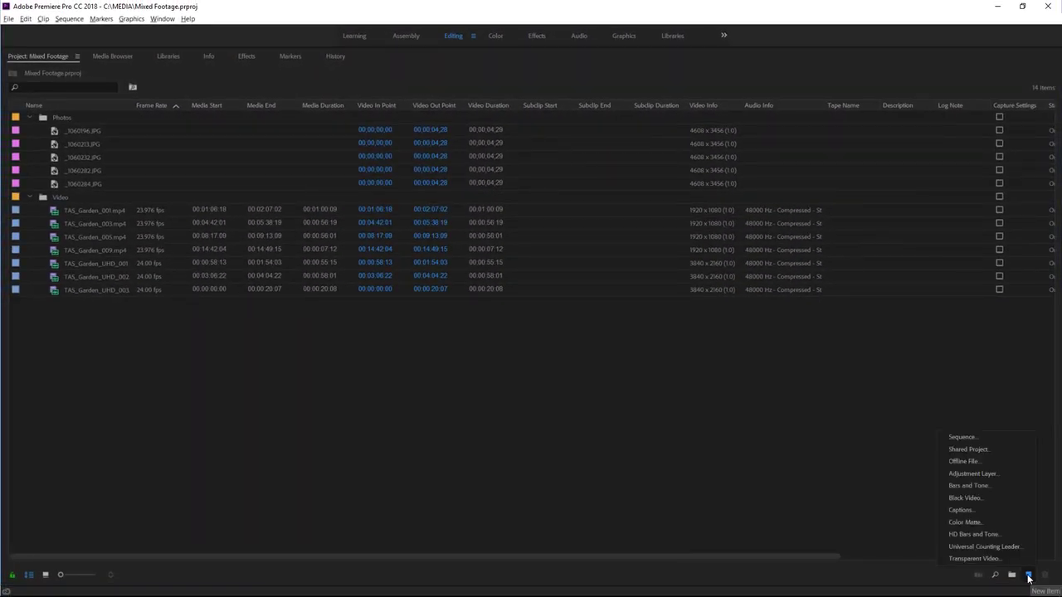
click(962, 437)
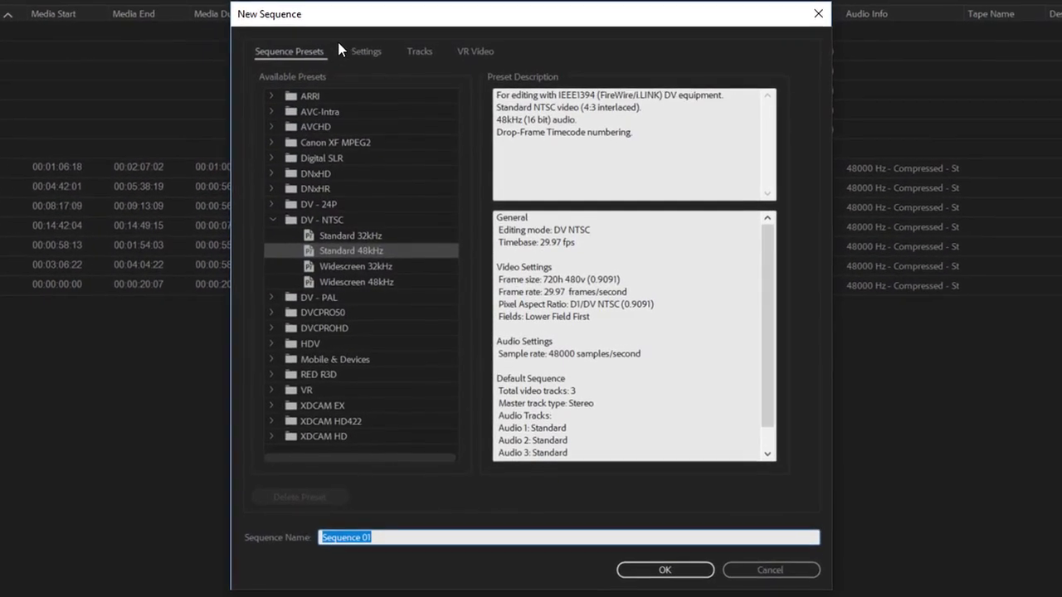
click(375, 68)
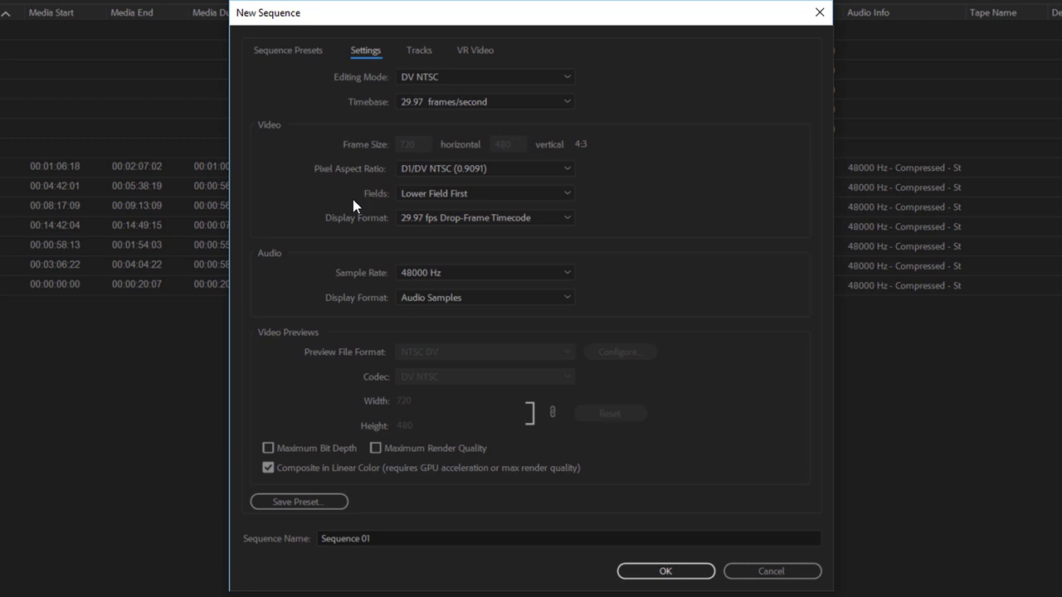
click(784, 572)
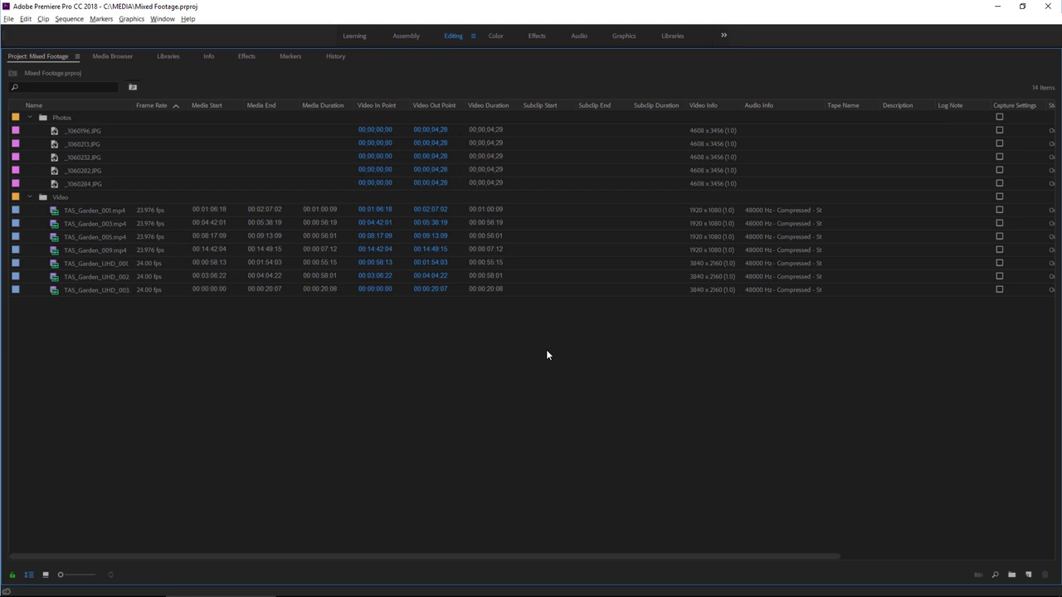
Step: Create a new sequence from TAS_Garden_001.mp4 and name it 'MASTER SEQUENCE'
click(55, 212)
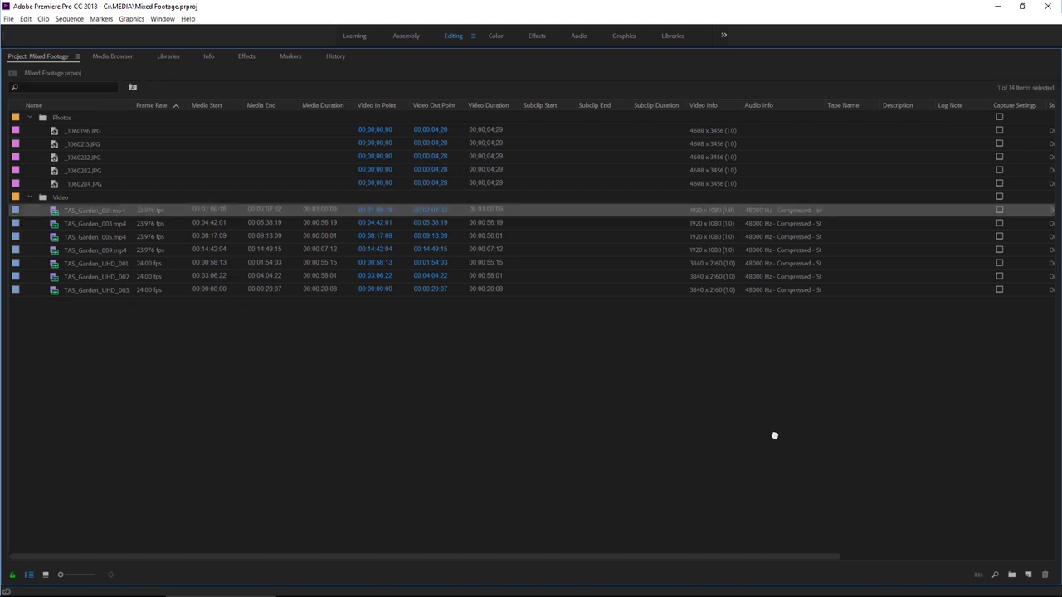
drag(1017, 523, 1030, 574)
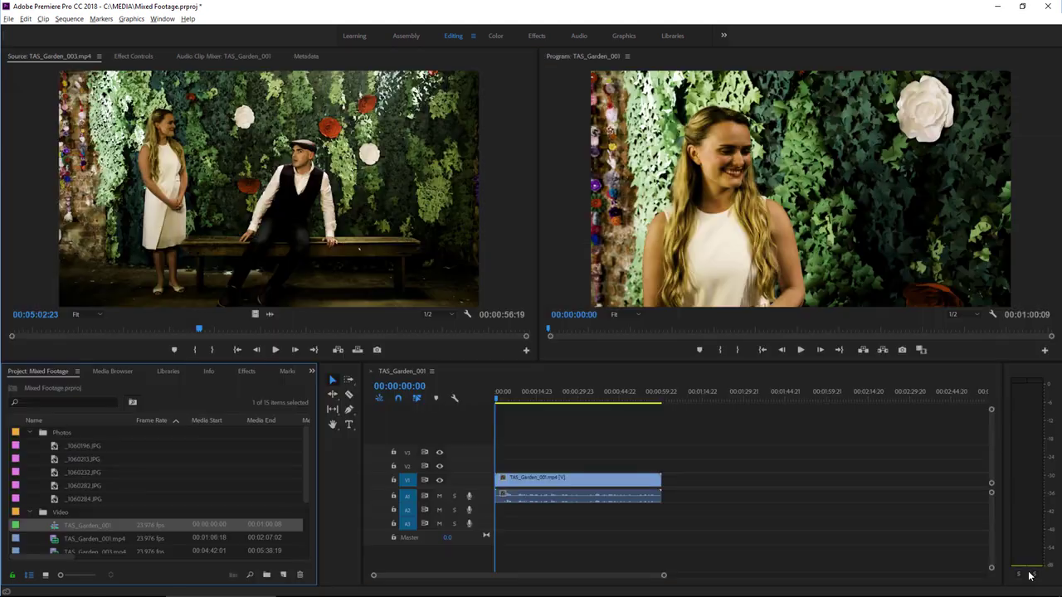
click(77, 529)
text(MASTER SEQUENCE)
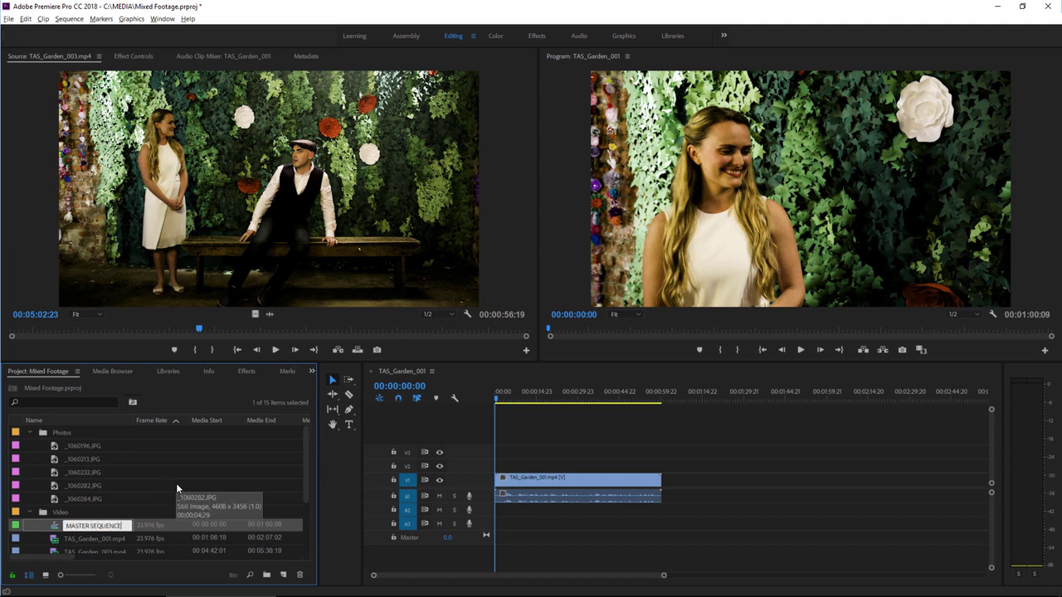
key(Return)
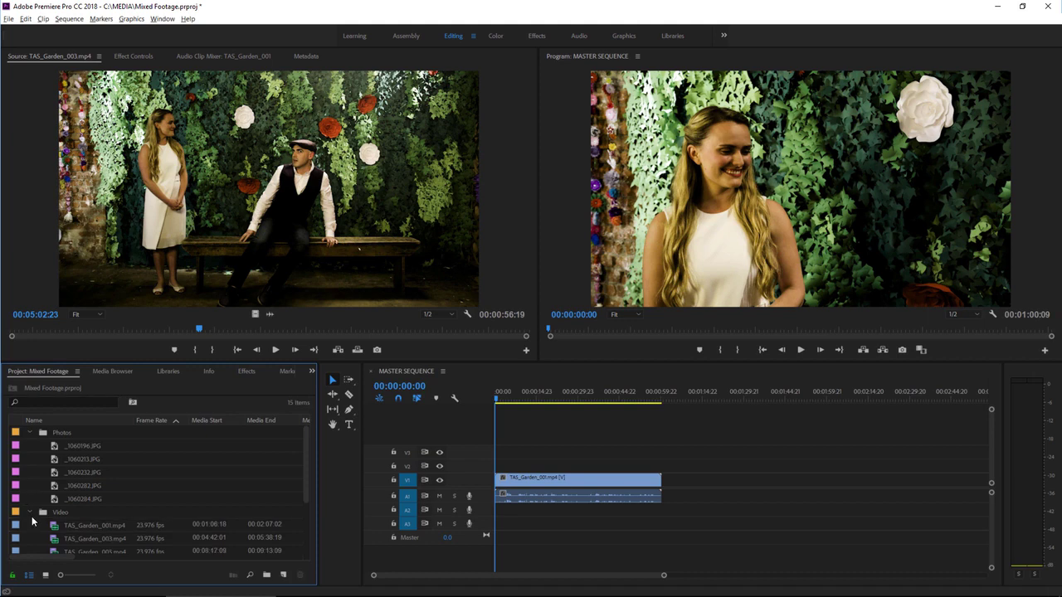
Step: Collapse the Photos and Video bins and select MASTER SEQUENCE
click(31, 432)
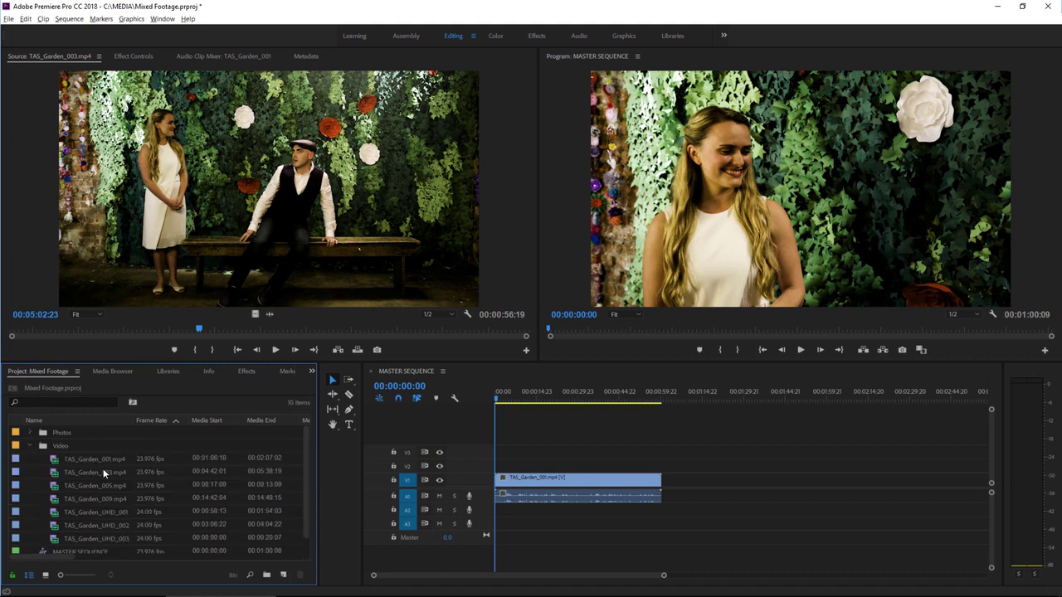
click(31, 445)
click(41, 461)
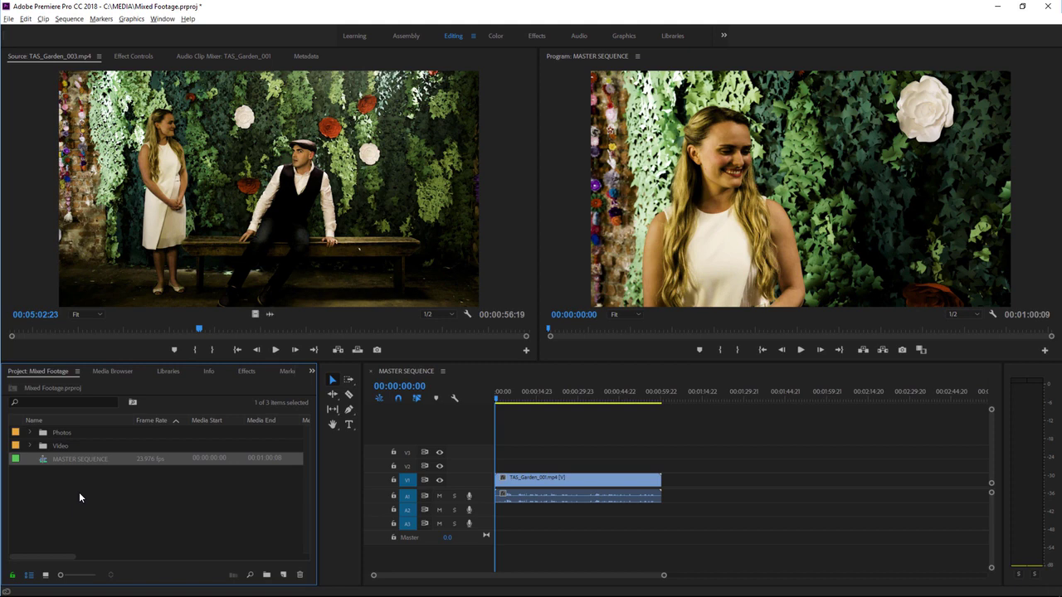
click(70, 18)
click(96, 35)
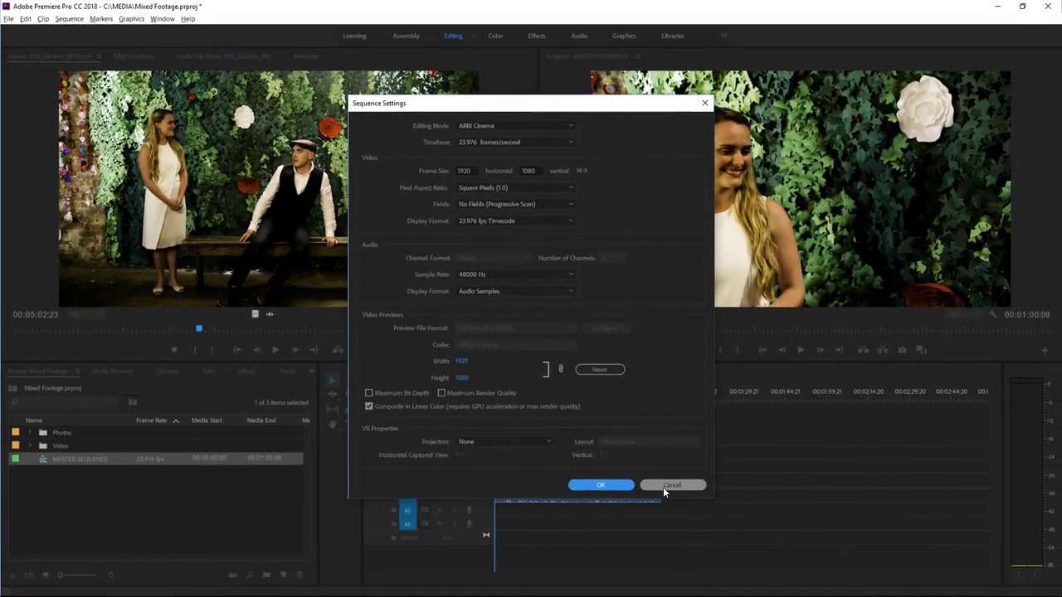
click(678, 503)
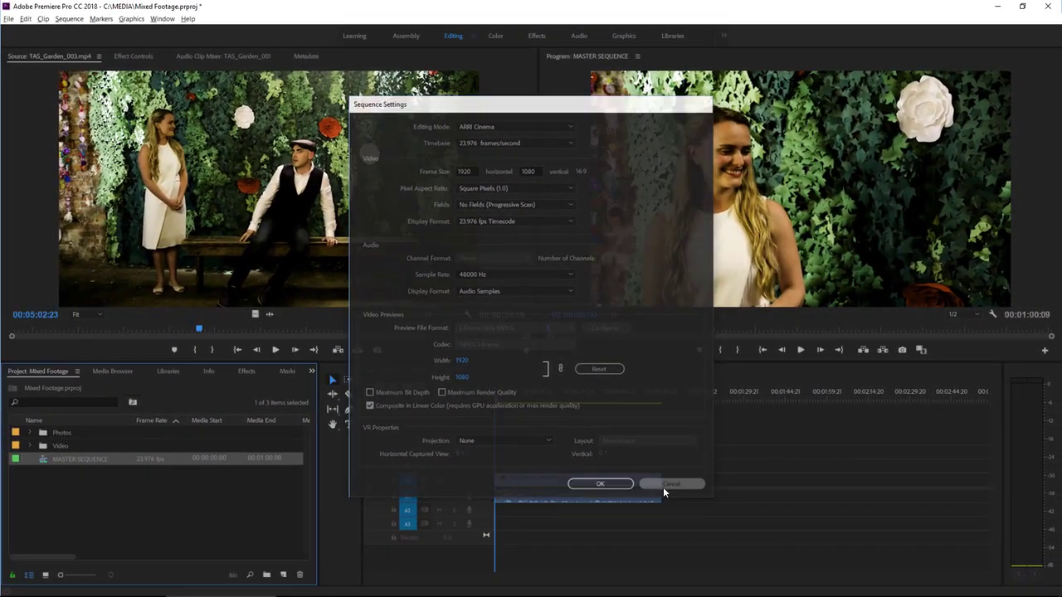
Step: Expand the Video bin and check the Video Info column for HD versus UHD frame sizes
click(30, 446)
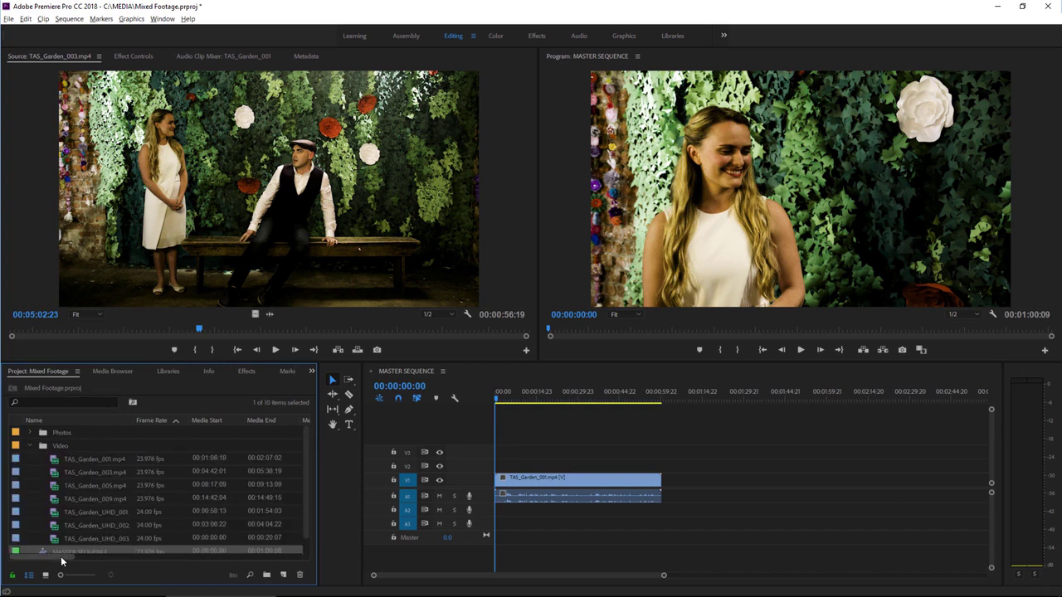
drag(63, 560, 175, 572)
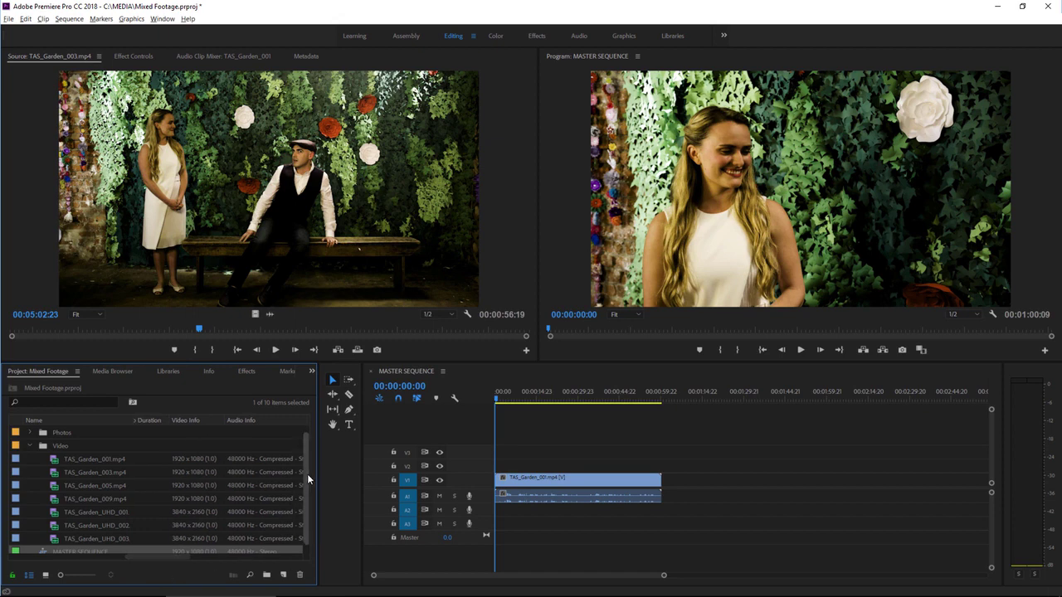
scroll(306, 473, down, 1)
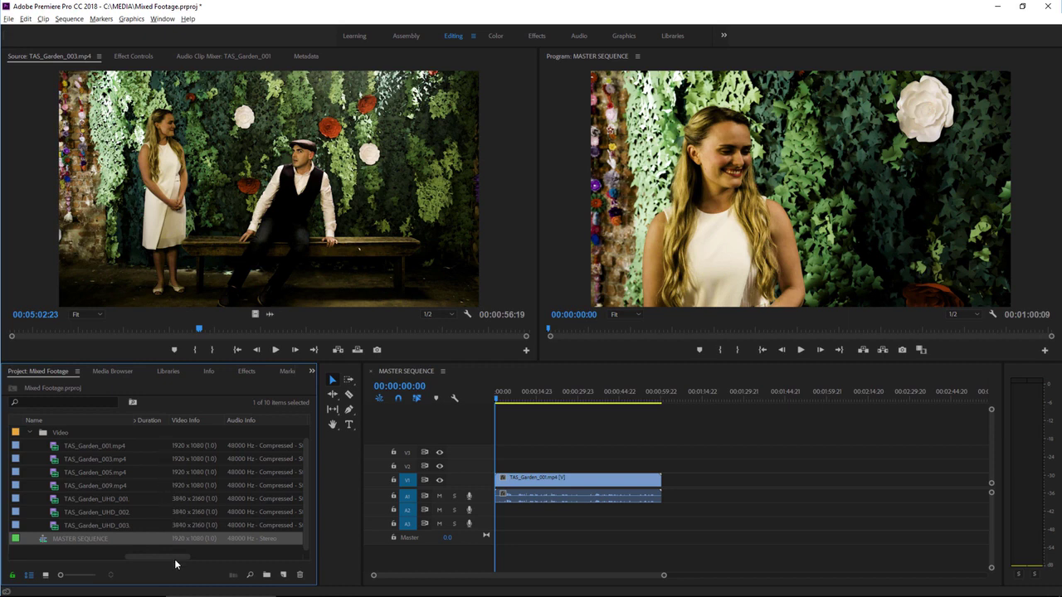
drag(175, 559, 99, 551)
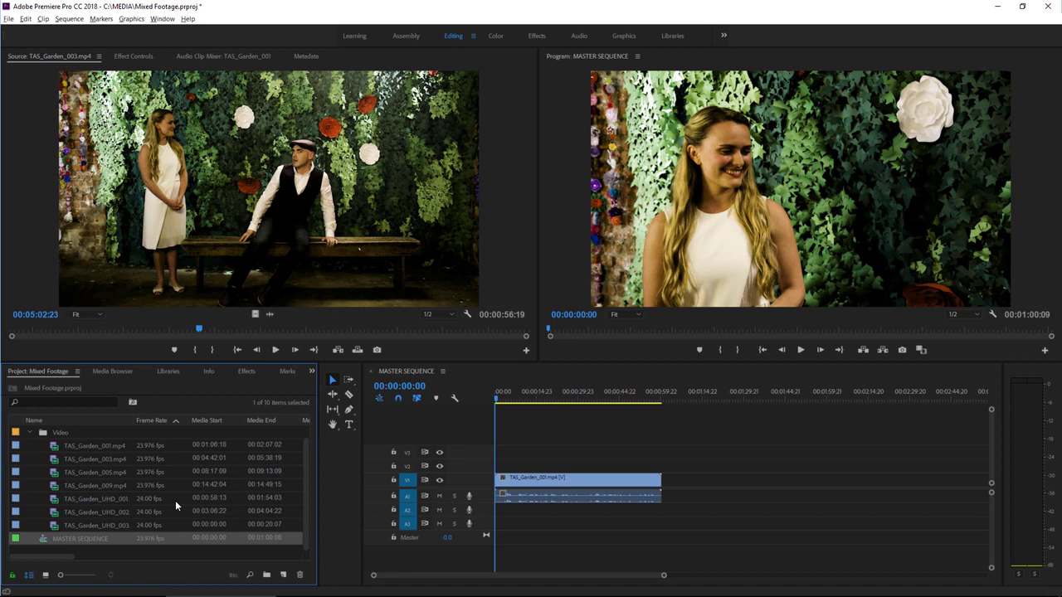
Step: Place TAS_Garden_UHD_001 through UHD_003 on V1 after TAS_Garden_001
click(56, 500)
shift+click(55, 525)
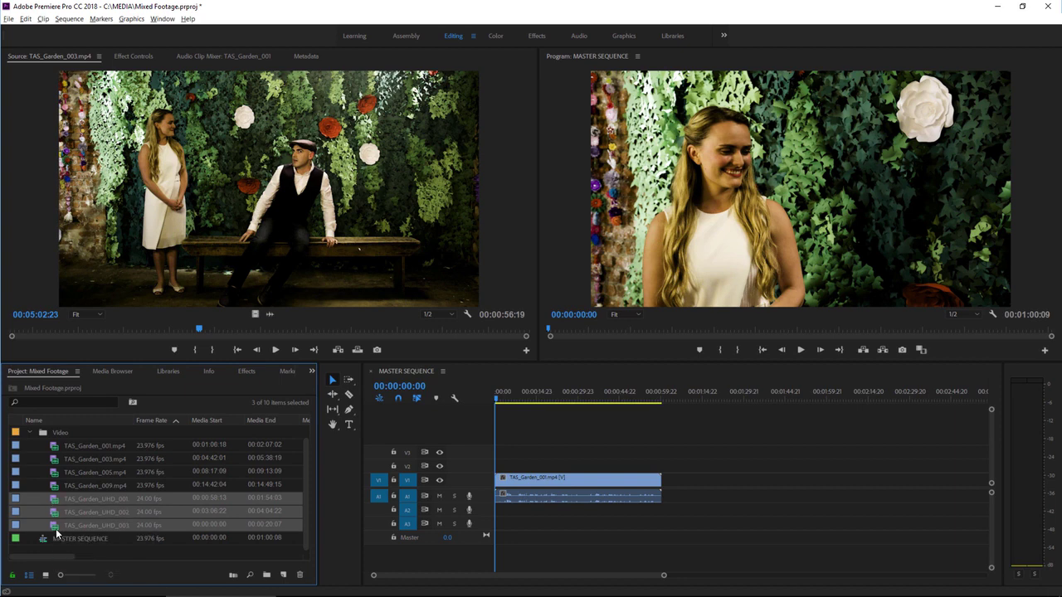
drag(56, 504, 867, 491)
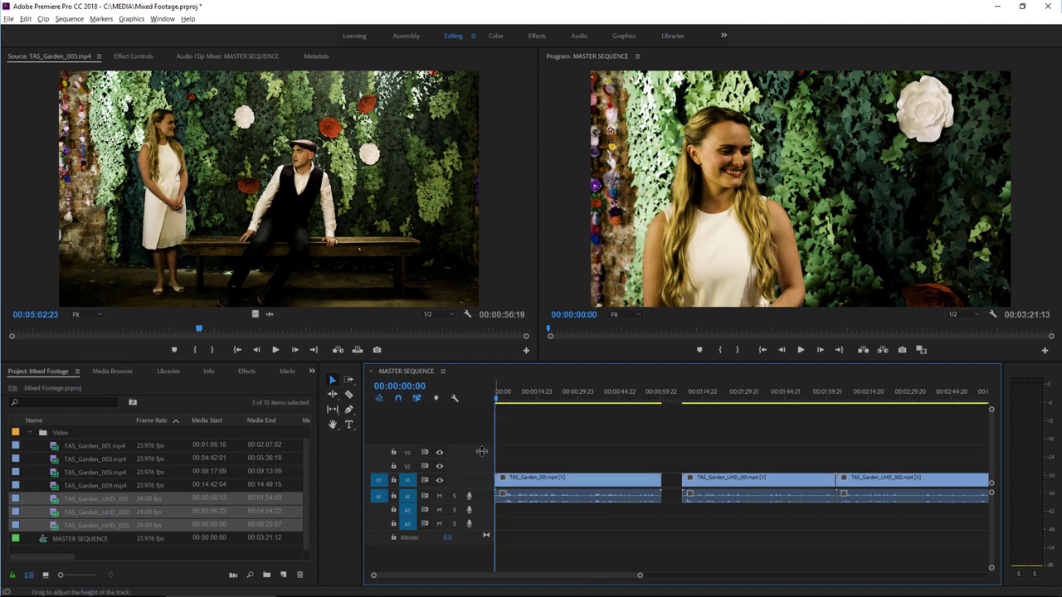
Step: Make the Video 1 and Audio 1 tracks taller to show thumbnails and waveforms
double_click(483, 479)
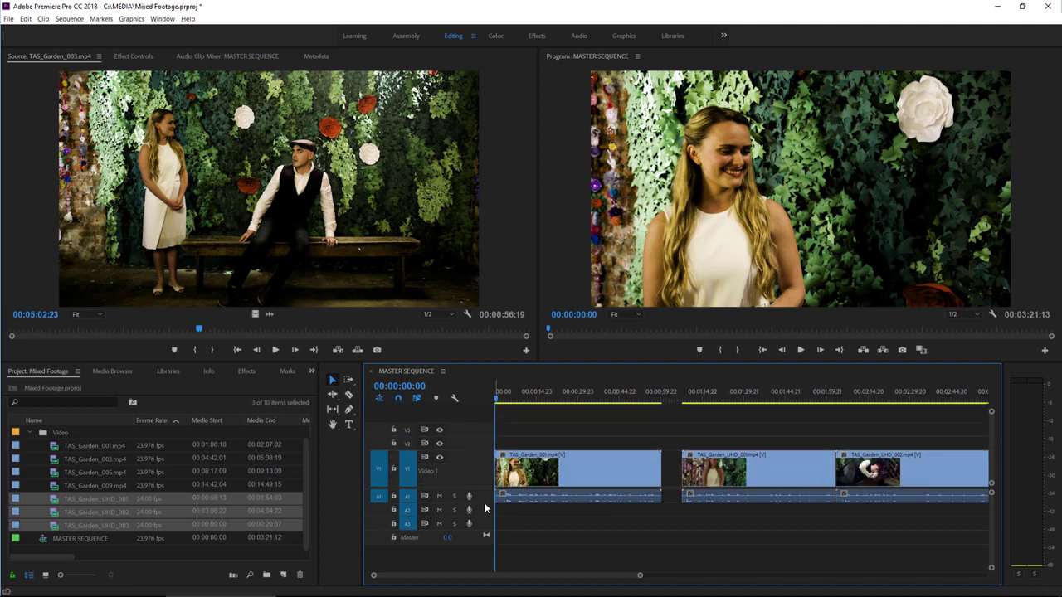
double_click(486, 498)
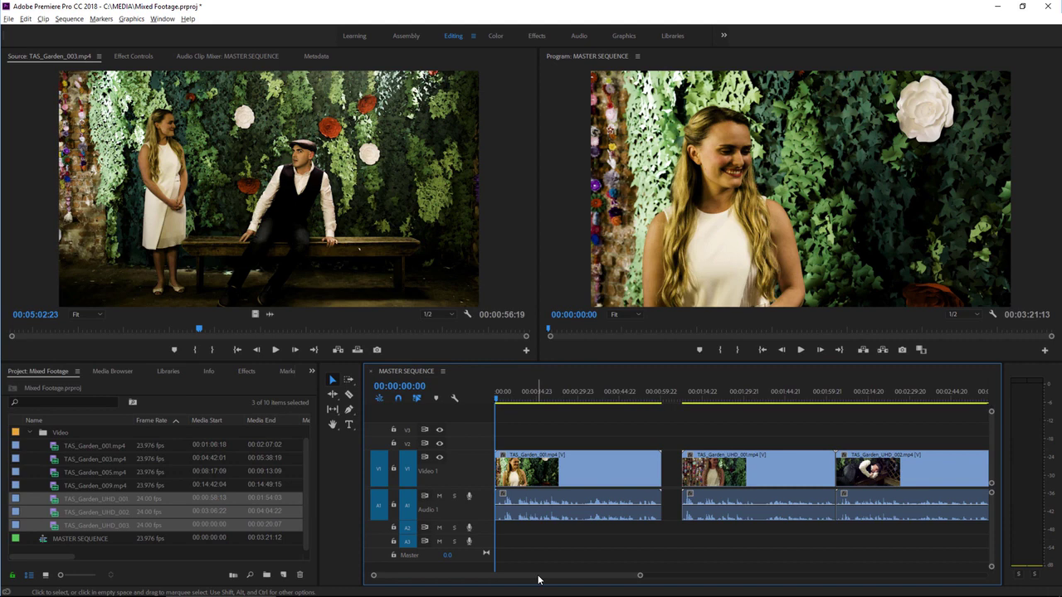
drag(537, 578, 569, 575)
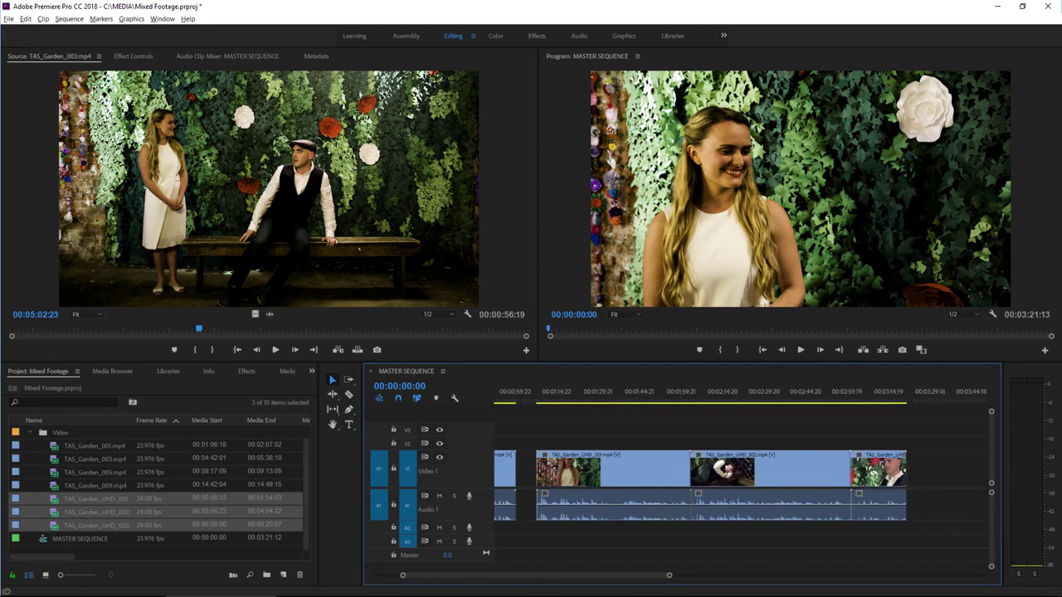
Step: Park the playhead at 00:01:32:16 and load TAS_Garden_UHD_001 into the Source Monitor
click(605, 401)
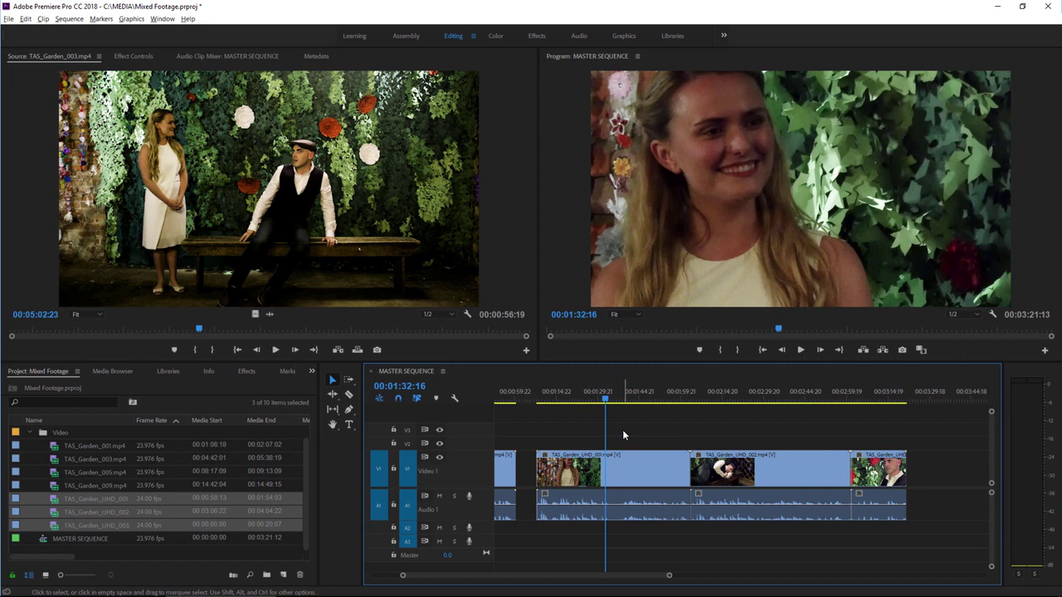
double_click(613, 478)
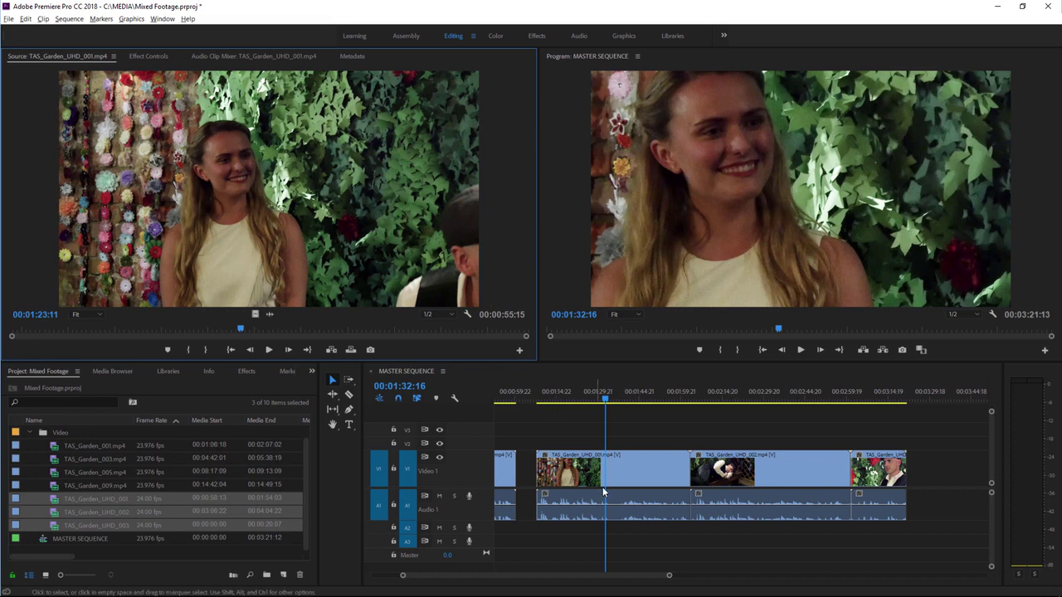
Step: Apply Set to Frame Size to the TAS_Garden_UHD_001 clip
right_click(621, 466)
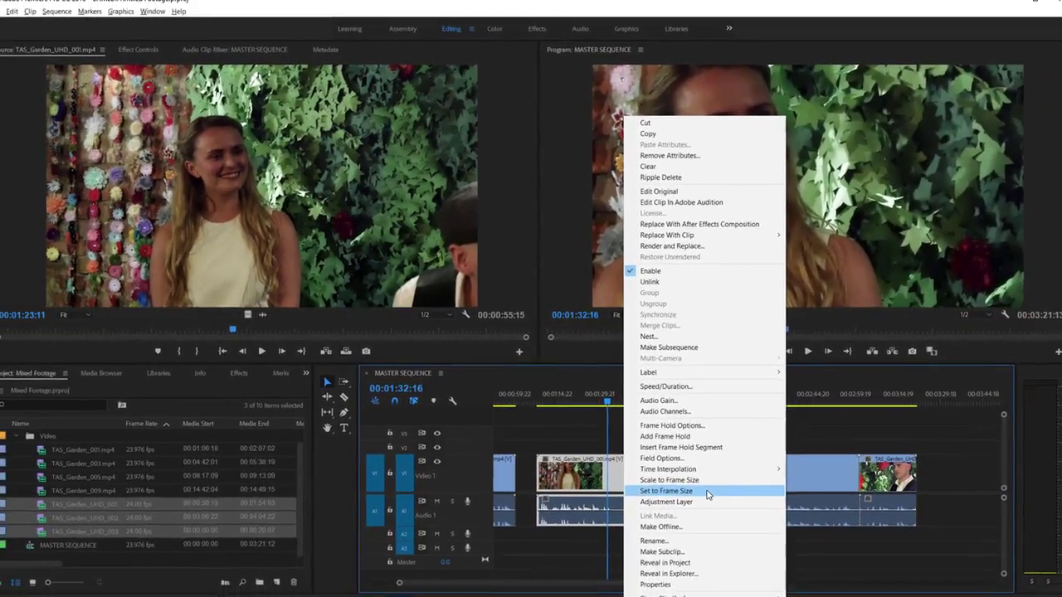
click(707, 492)
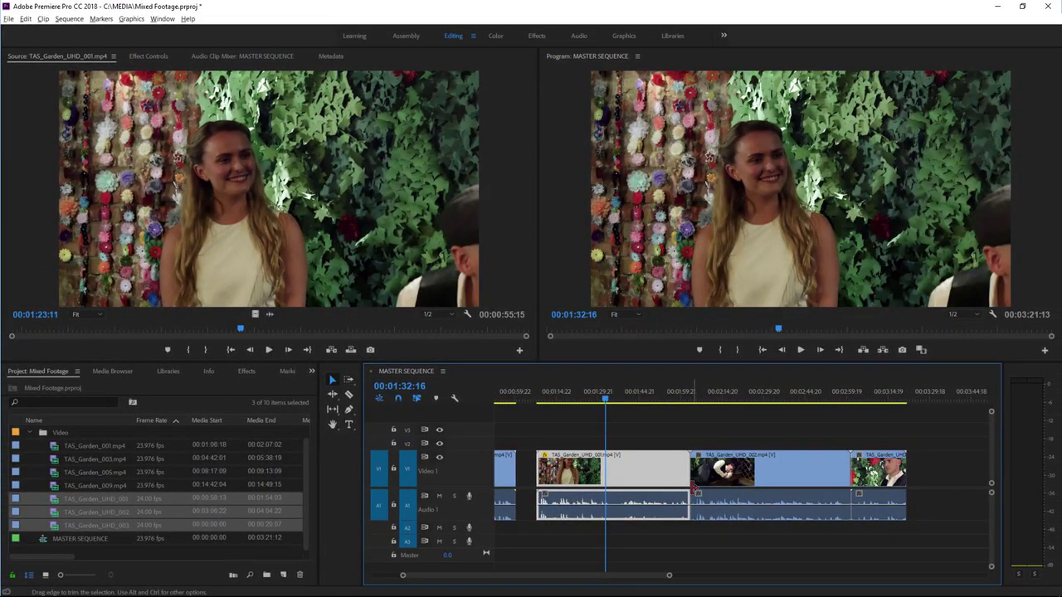
Step: Show the fitted clip's Motion properties at Scale 50.0, then jump to 00:02:29:19
click(148, 56)
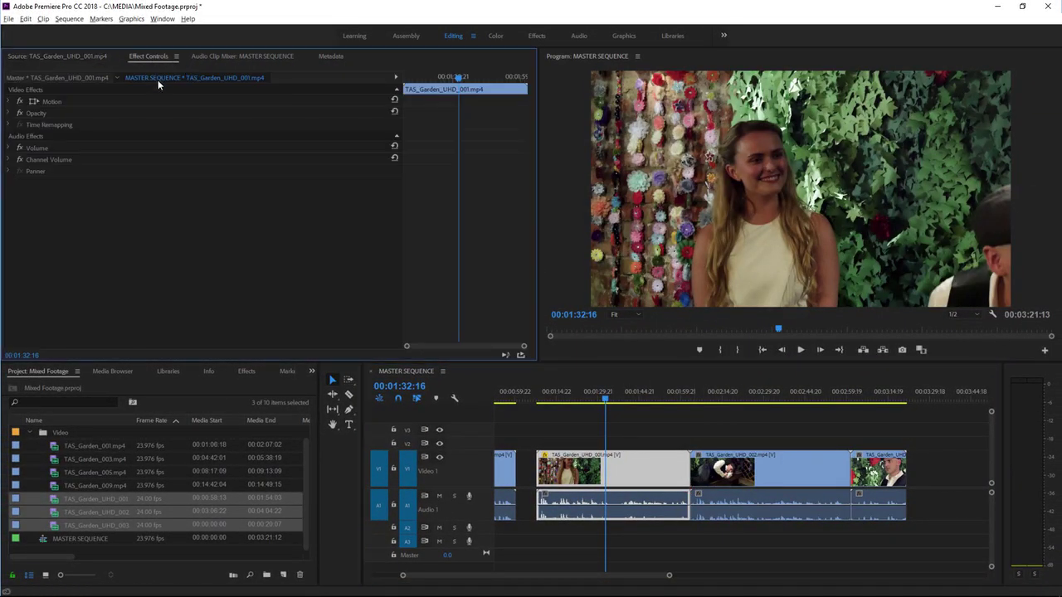
click(9, 101)
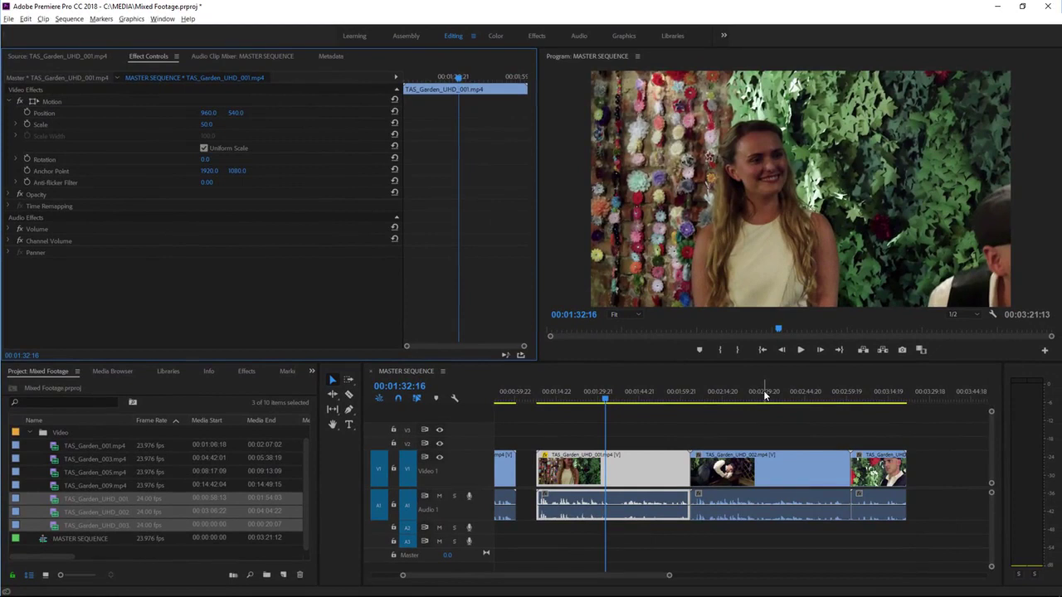
click(763, 392)
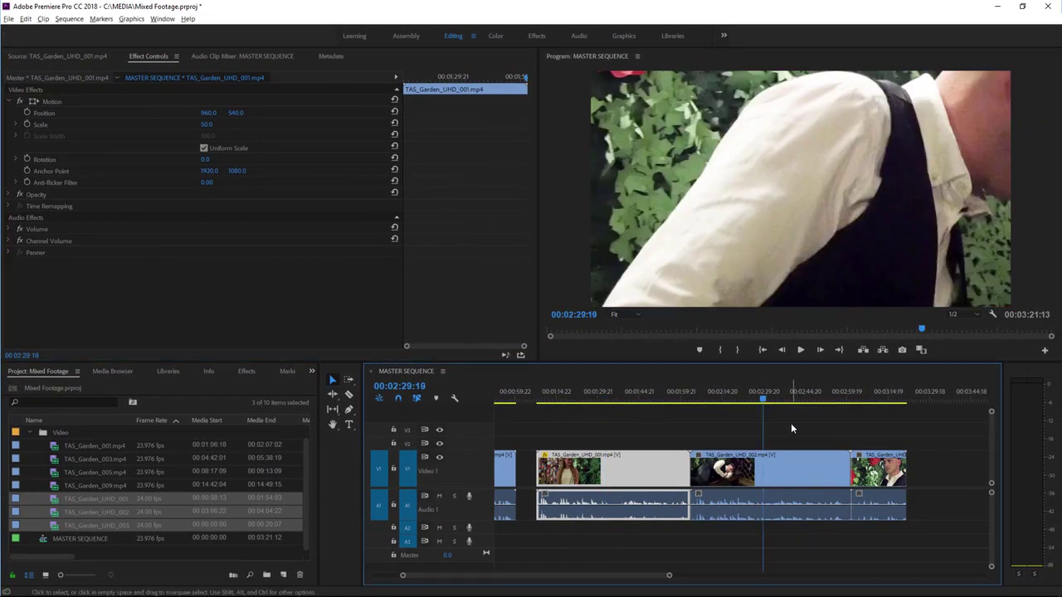
Step: Apply Set to Frame Size to UHD clips 002 and 003, then check 00:03:06:14
drag(792, 424, 887, 510)
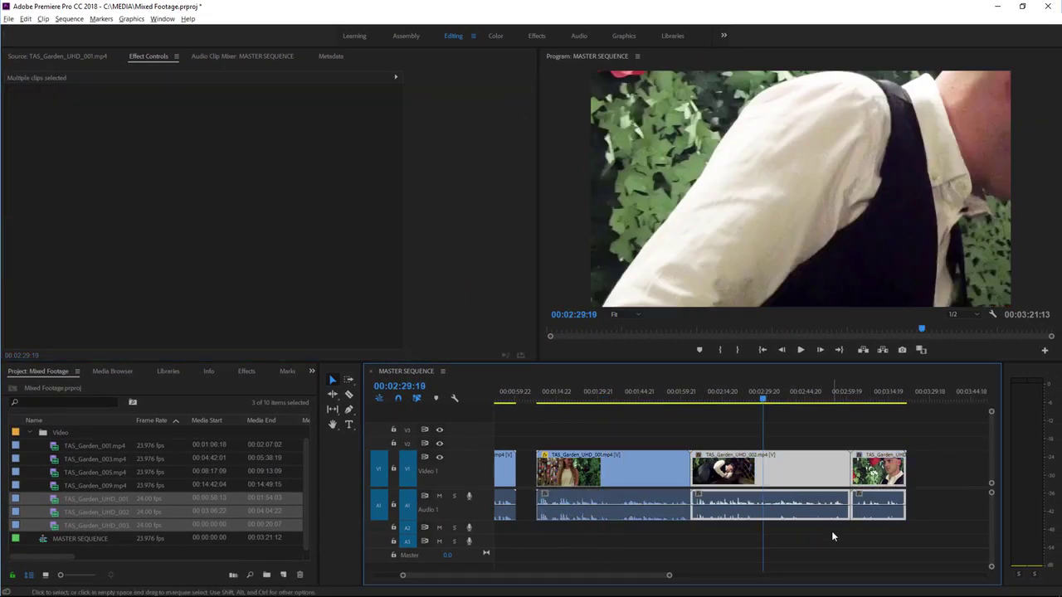
right_click(794, 472)
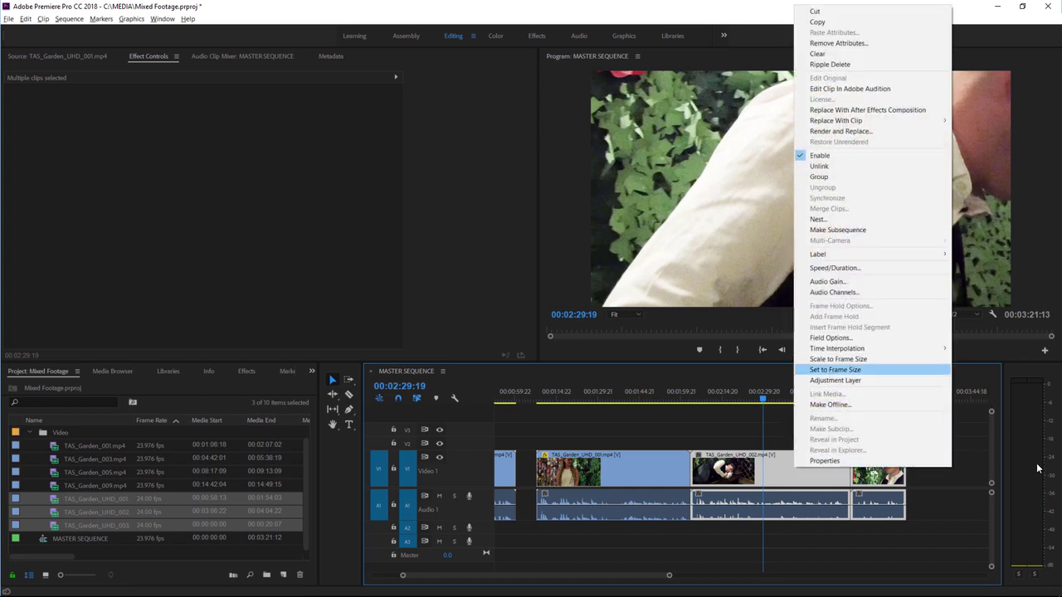
click(832, 369)
click(866, 399)
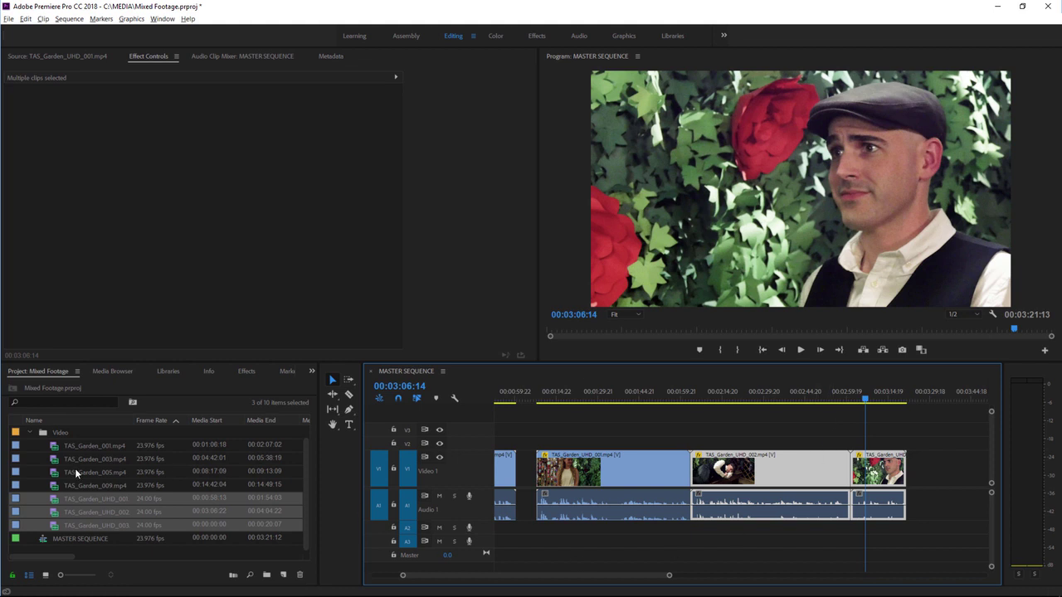
Step: Collapse the Video bin and set Media preferences' Default Media Scaling to Set to frame size
click(29, 432)
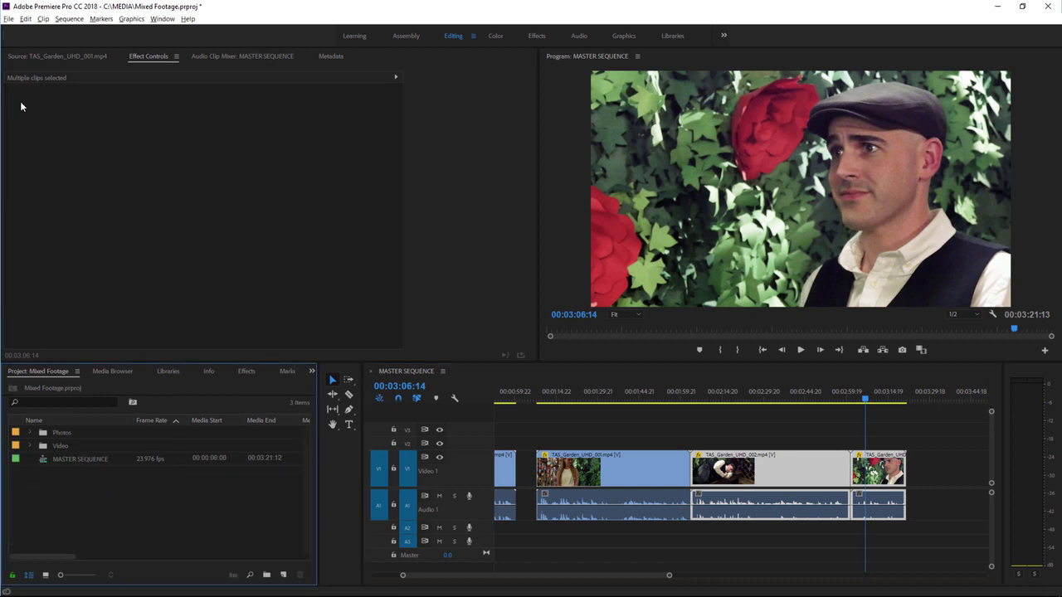
click(26, 18)
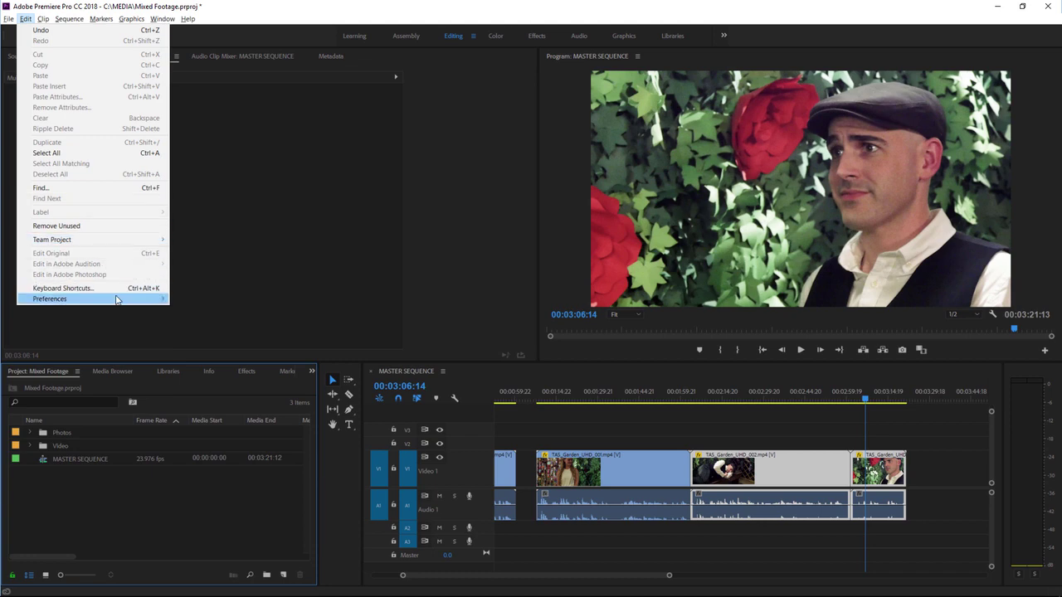
mouse_move(116, 299)
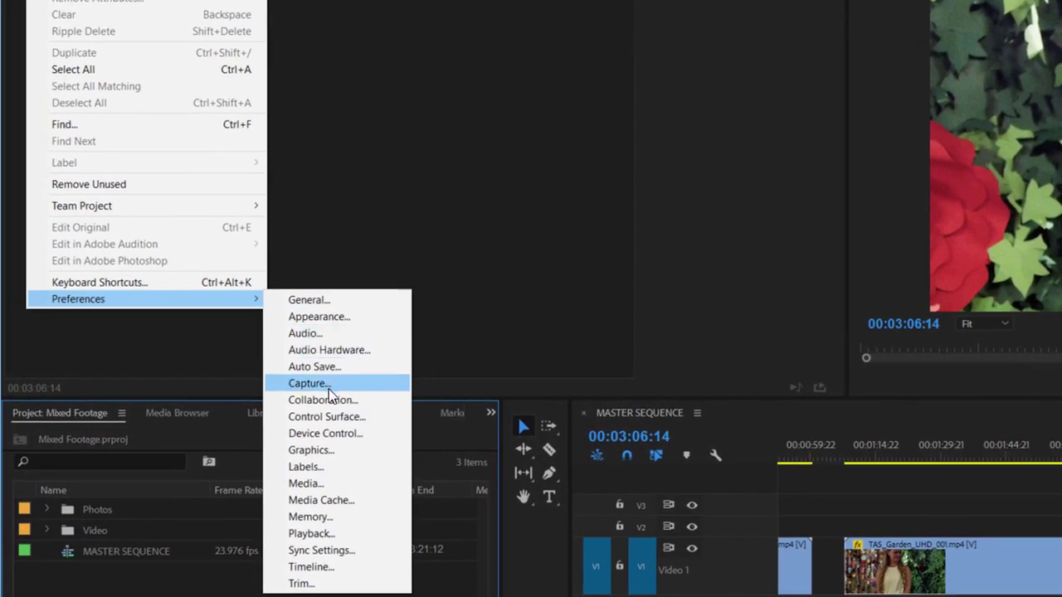
click(333, 483)
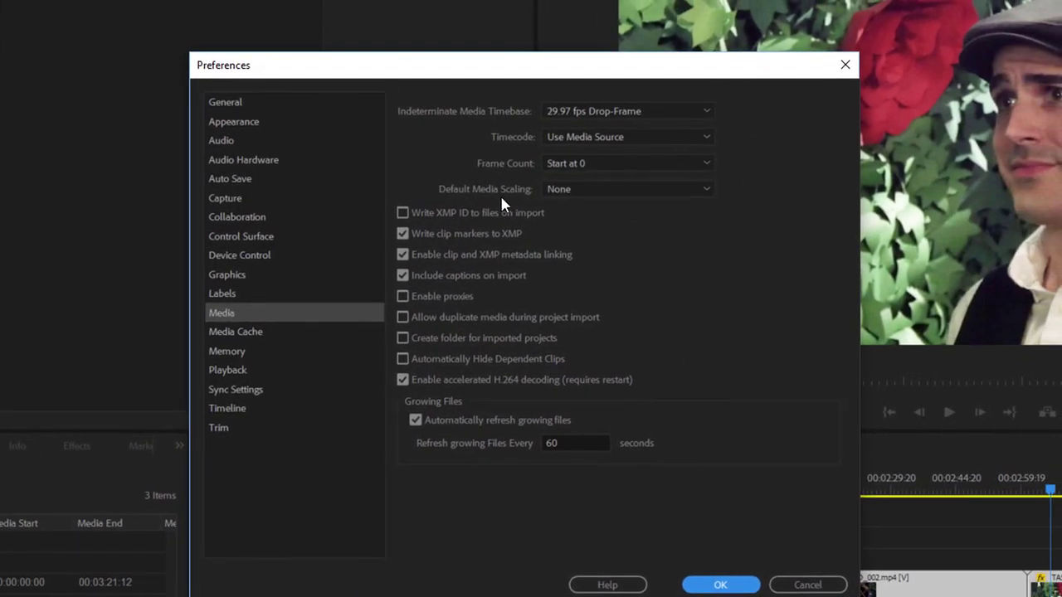
click(562, 189)
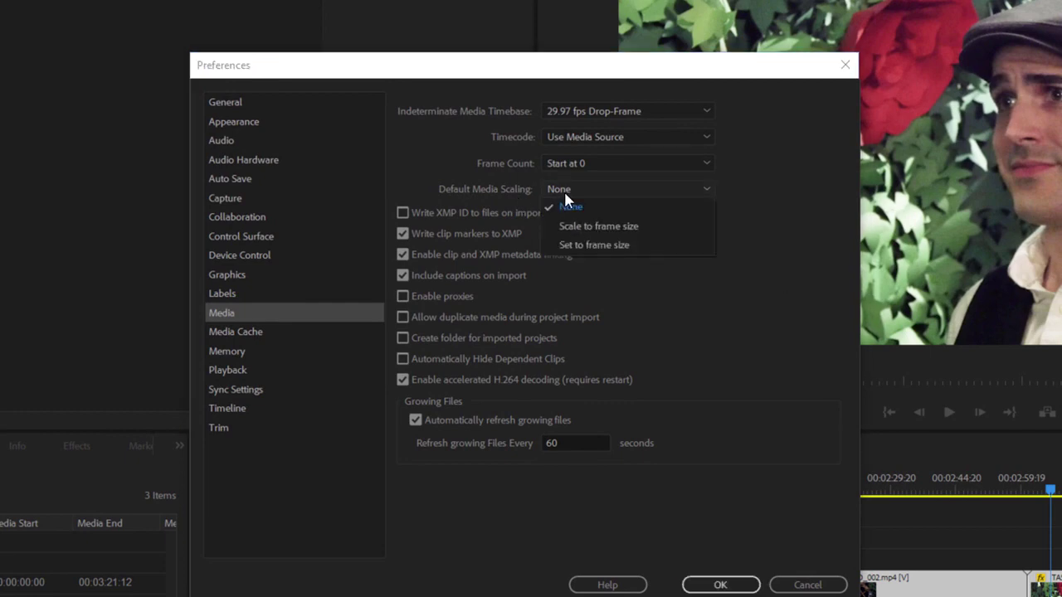
click(664, 244)
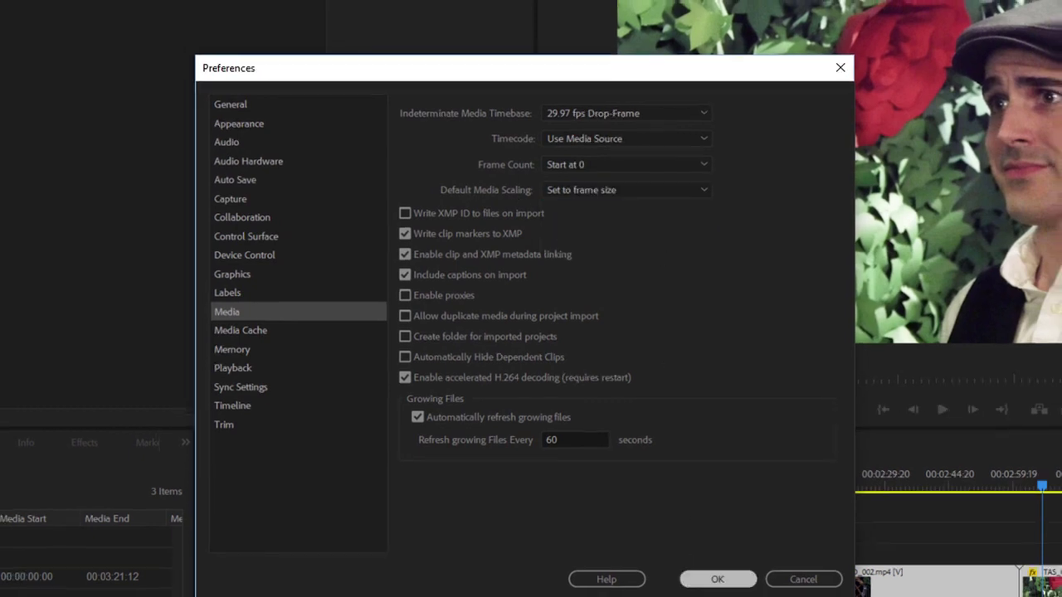
click(718, 579)
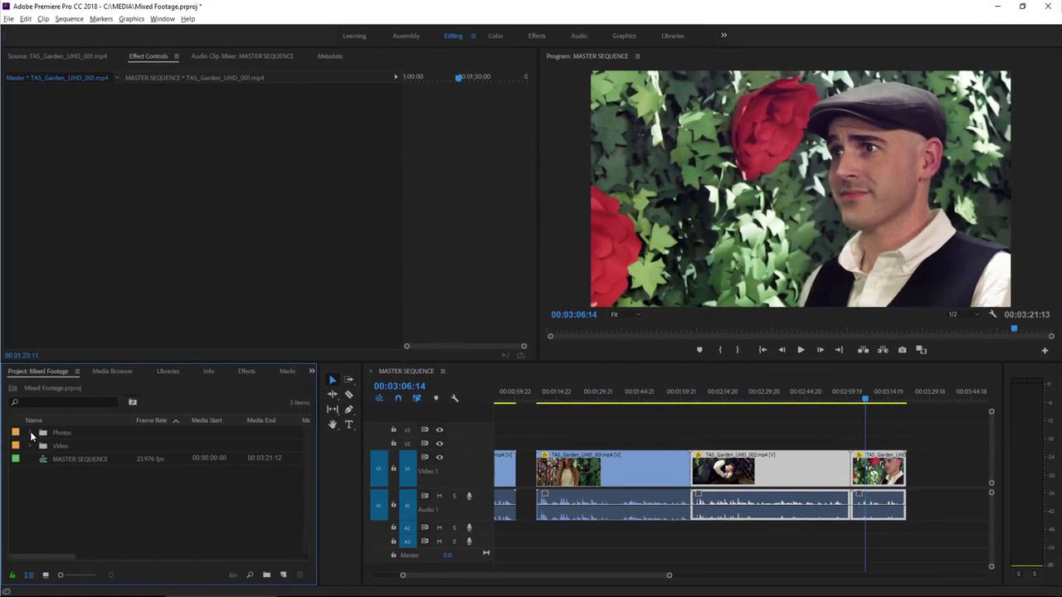
Step: Add _1060196.JPG to the end of Video 1 and view it at 00:03:30:23
click(31, 433)
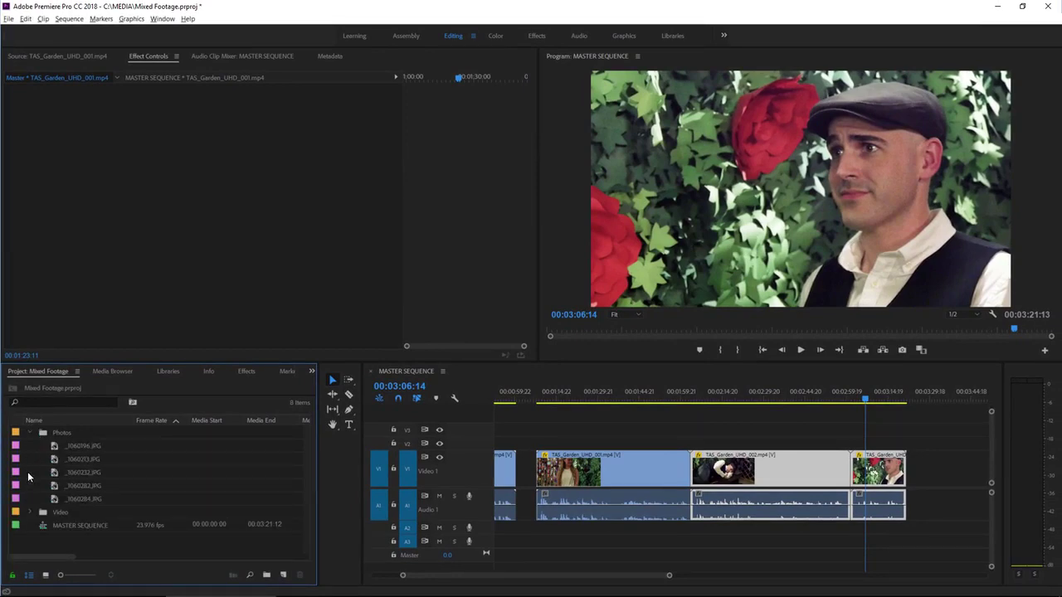
drag(53, 448, 933, 468)
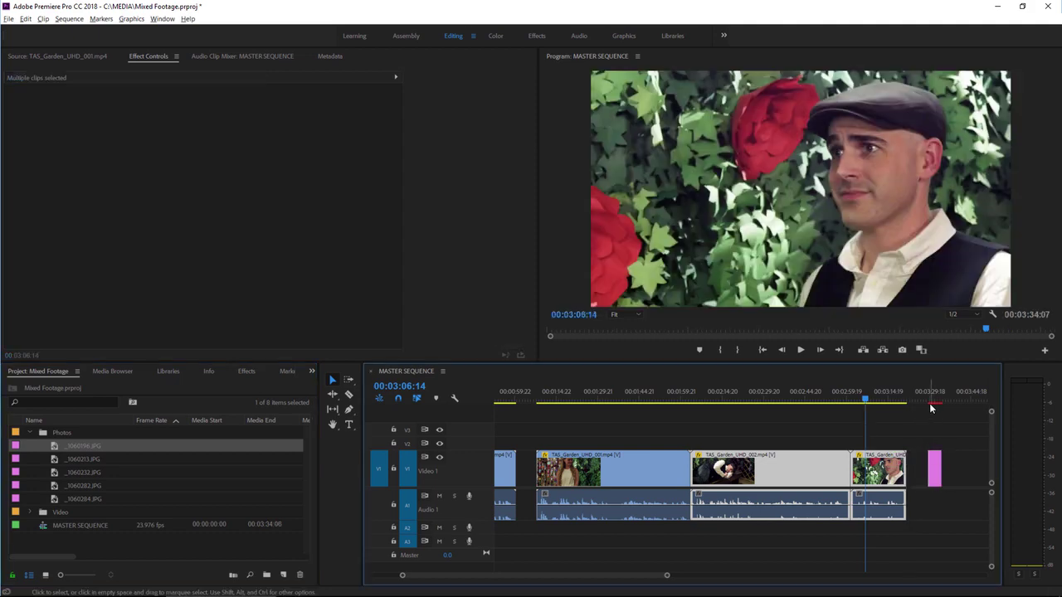
click(934, 395)
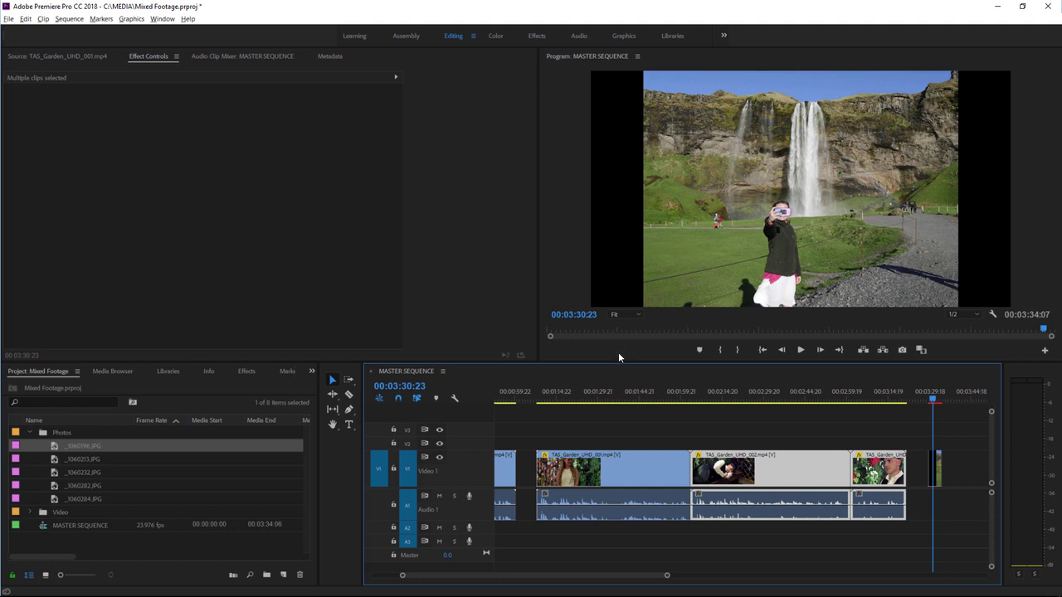
Step: Scale the _1060196.JPG photo to 49.3 and move it to position 833.5, 405.9 to reframe the woman
click(934, 477)
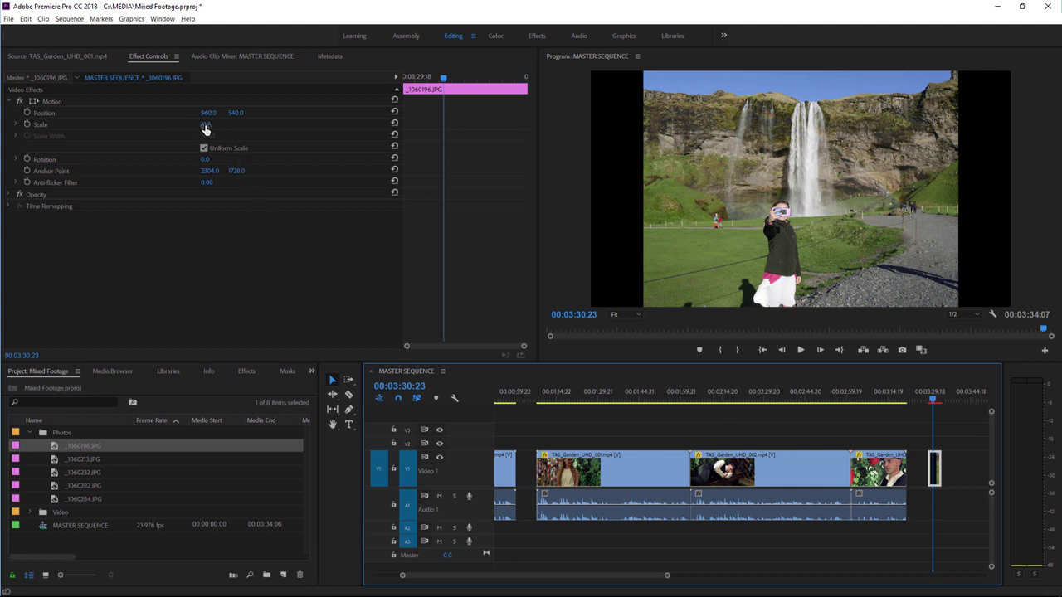
drag(205, 126, 254, 126)
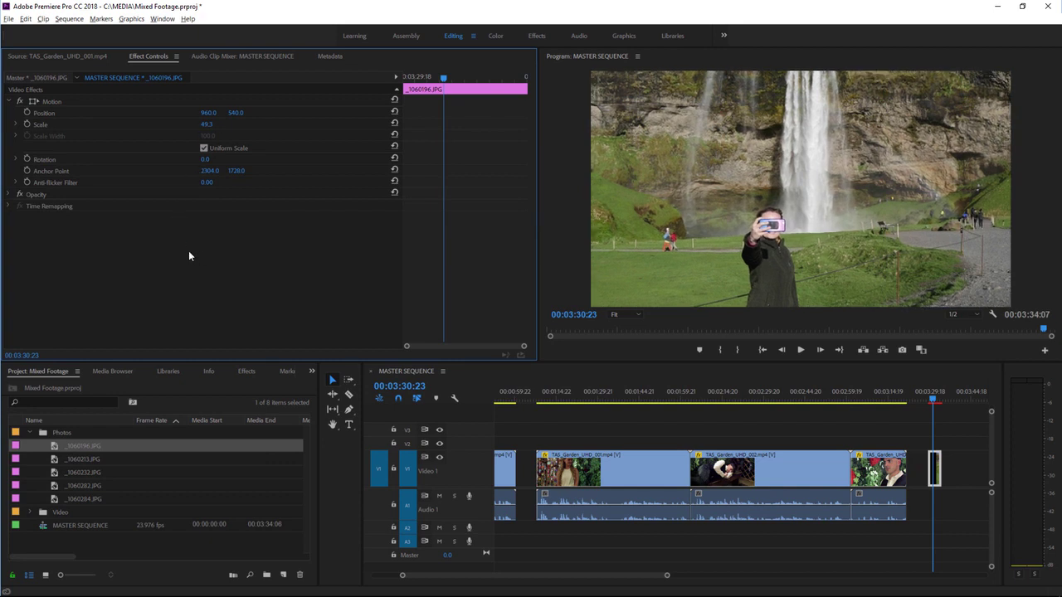
click(43, 102)
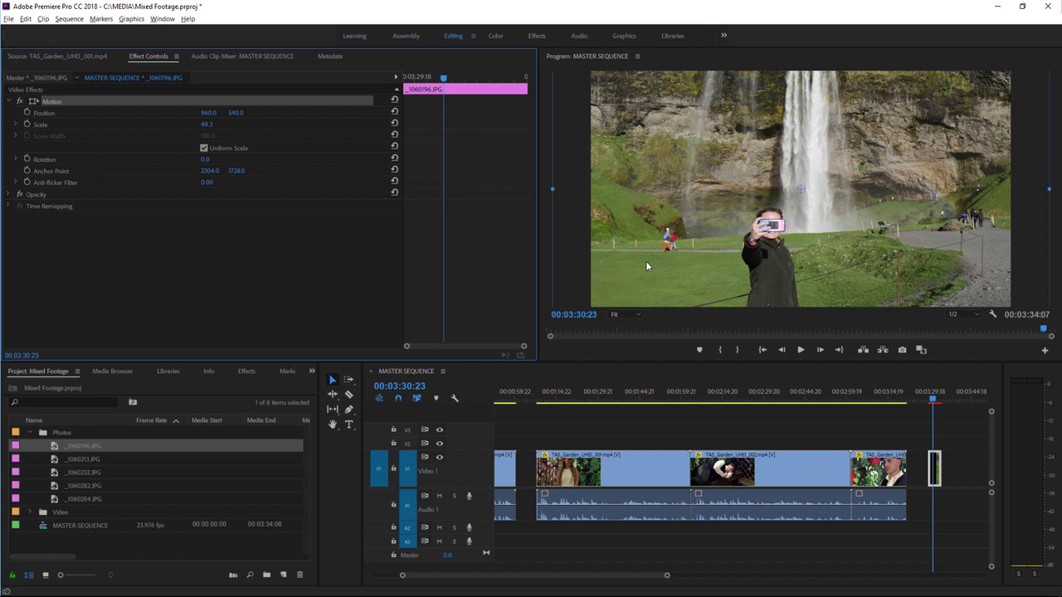
drag(629, 250, 603, 220)
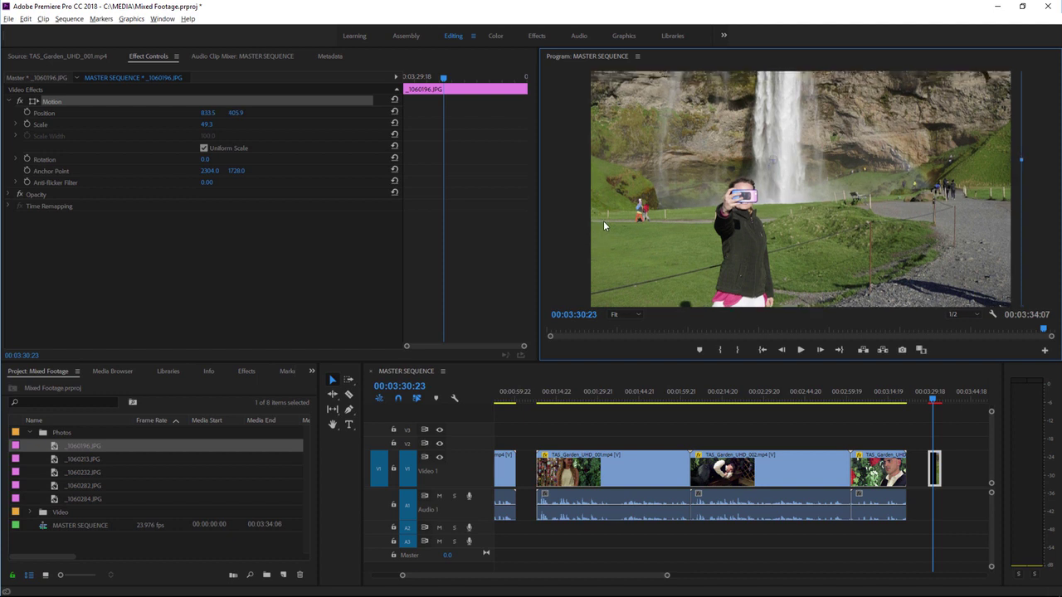